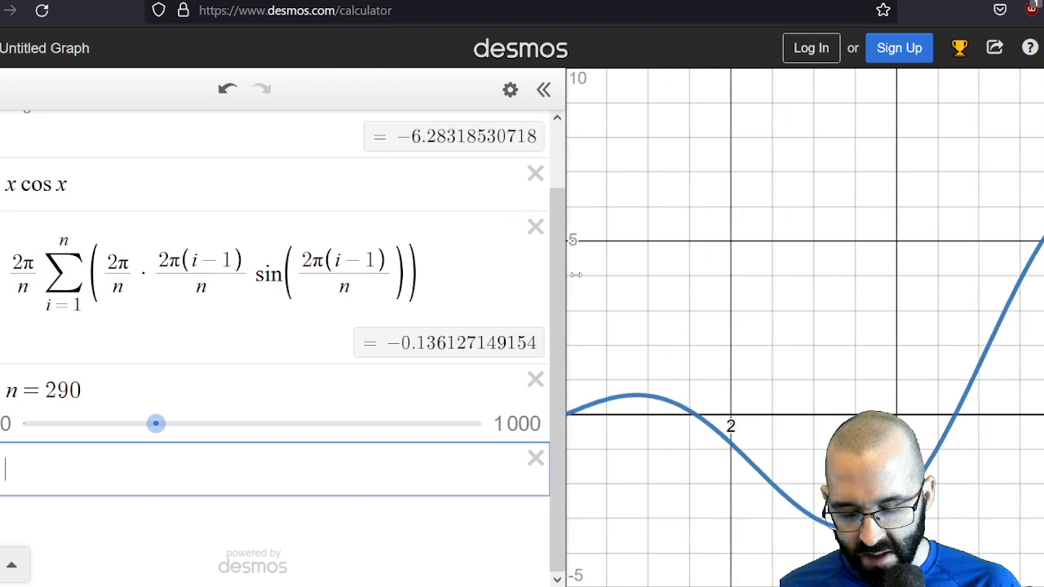
- Increase n to about 724 to compare the Riemann sum with the integral of x sin x
{"action": "scroll", "coordinate": [518, 307], "scroll_direction": "up", "scroll_amount": 1}
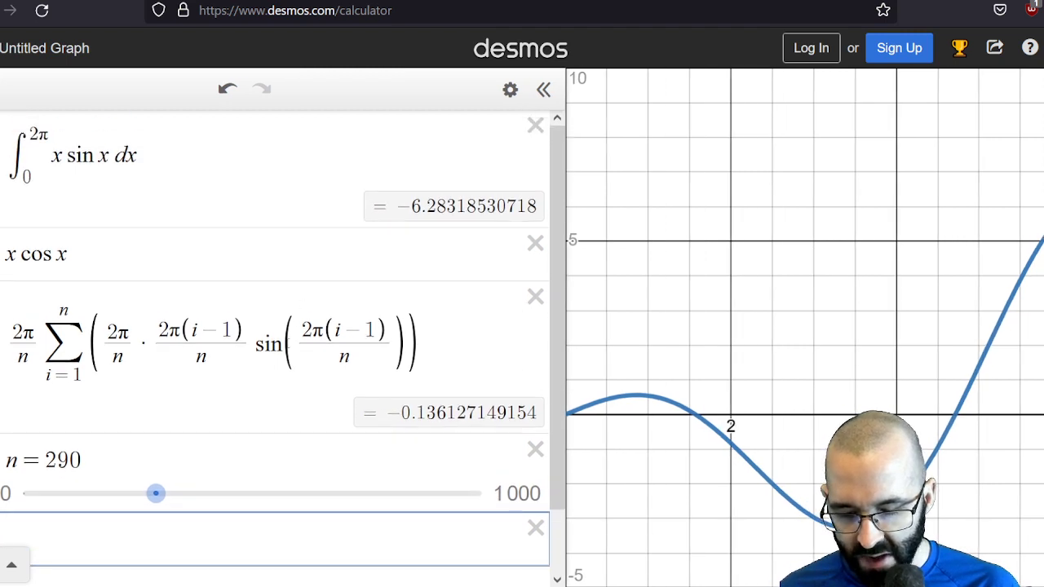
{"action": "left_click", "coordinate": [90, 156]}
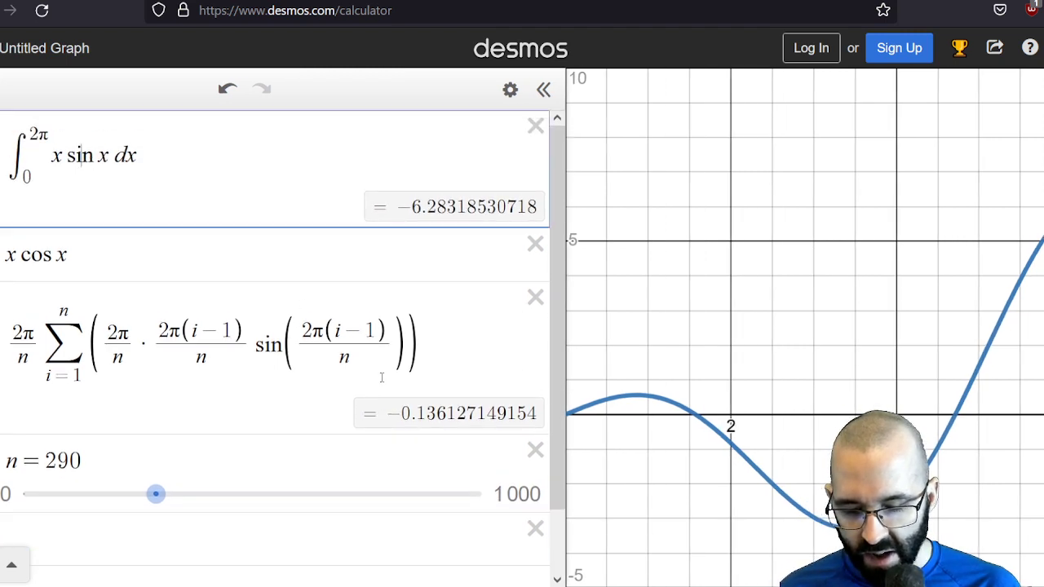
{"action": "left_click_drag", "start_coordinate": [156, 494], "coordinate": [358, 512]}
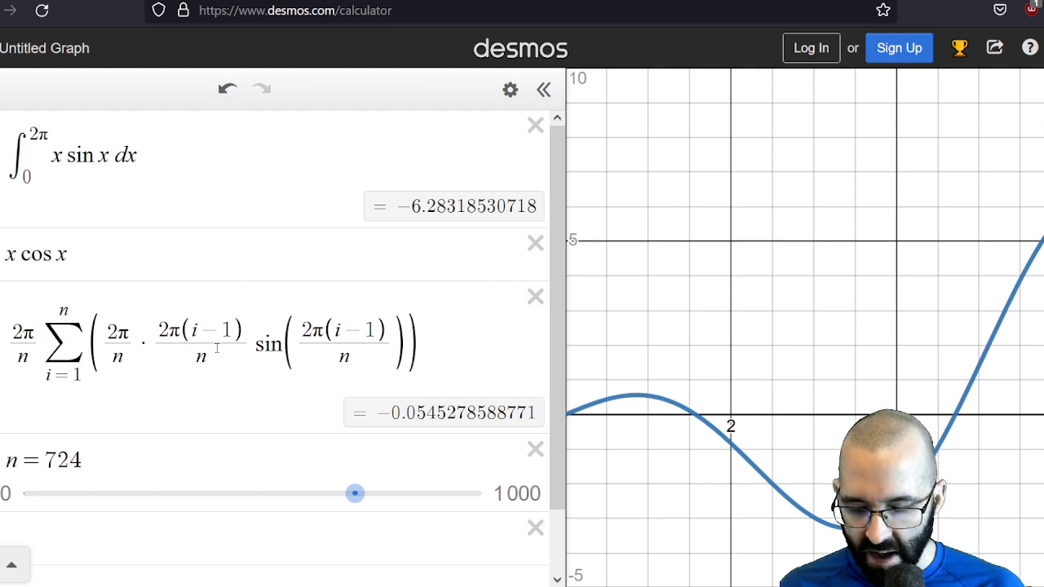
- Change the graphed function from x cos x to x sin x
{"action": "left_click", "coordinate": [55, 250]}
{"action": "key", "text": "BackSpace"}
{"action": "key", "text": "BackSpace"}
{"action": "key", "text": "BackSpace"}
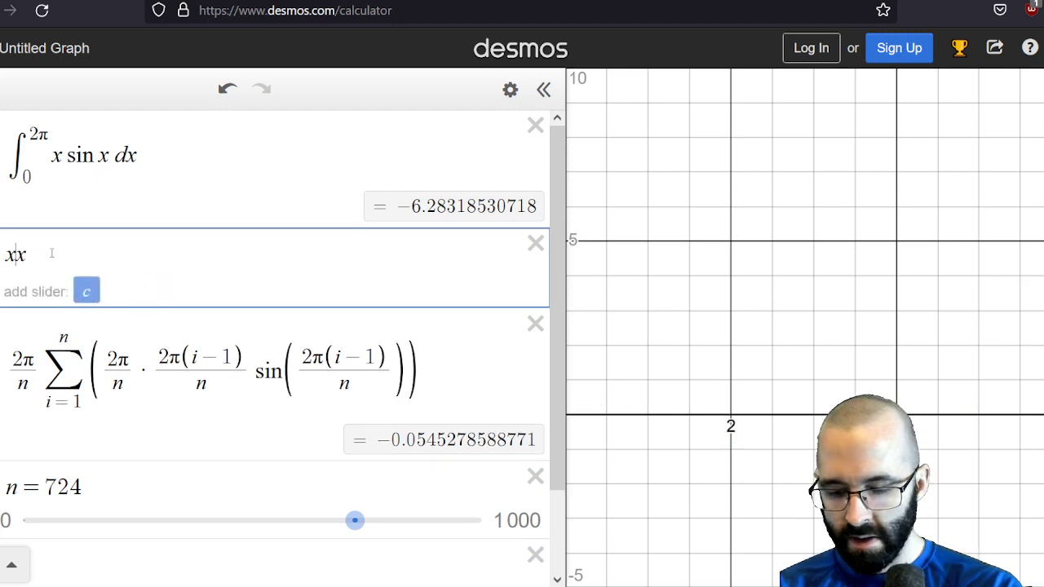
{"action": "type", "text": "sin"}
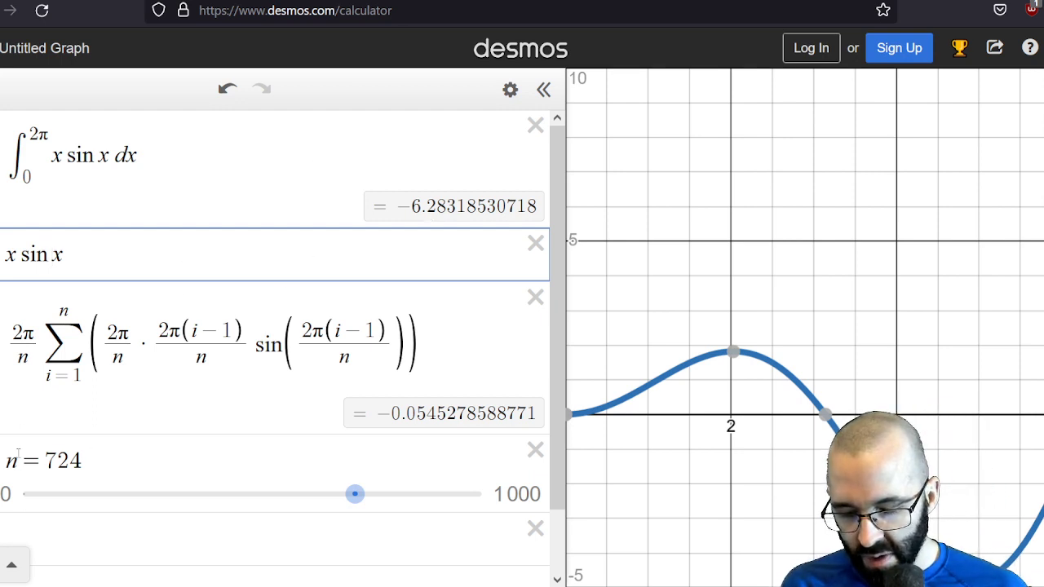
- Delete the n slider, add a new one for the sum, and move n to about 6.54
{"action": "left_click", "coordinate": [532, 463]}
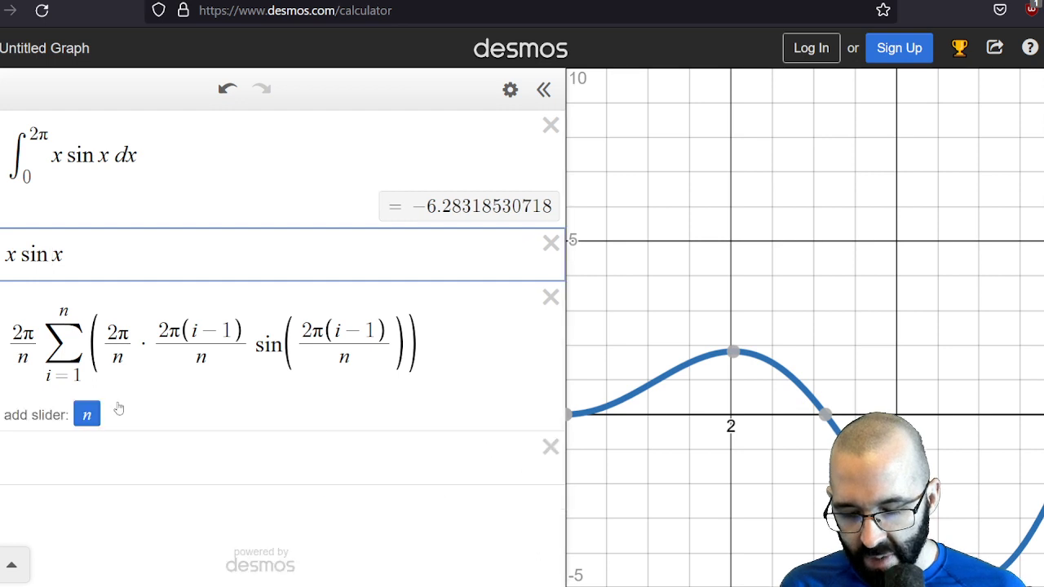
{"action": "left_click", "coordinate": [87, 415]}
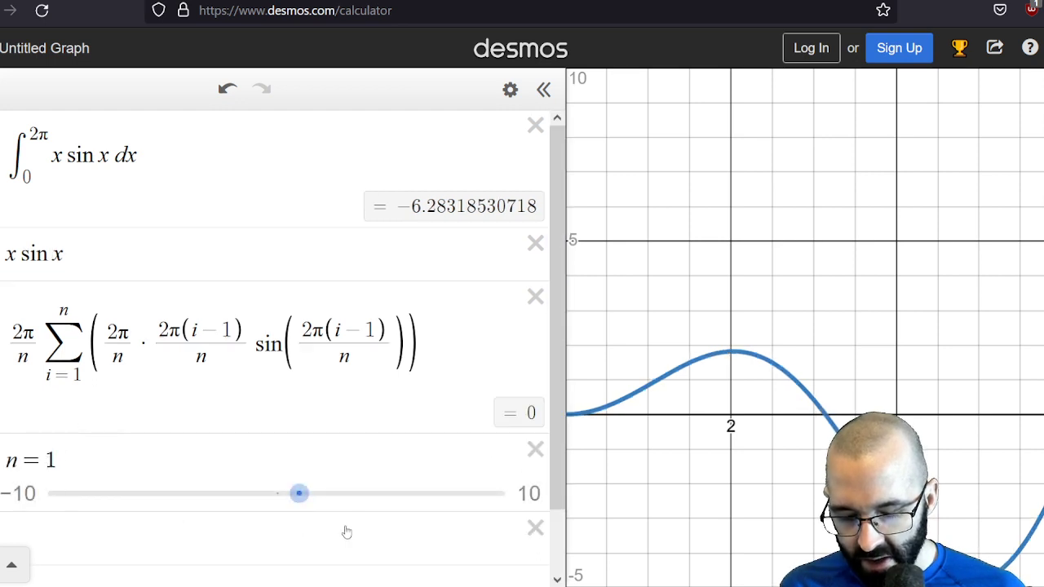
{"action": "left_click_drag", "start_coordinate": [300, 495], "coordinate": [420, 499]}
- Set the n slider's animation mode to play once
{"action": "left_click", "coordinate": [17, 494]}
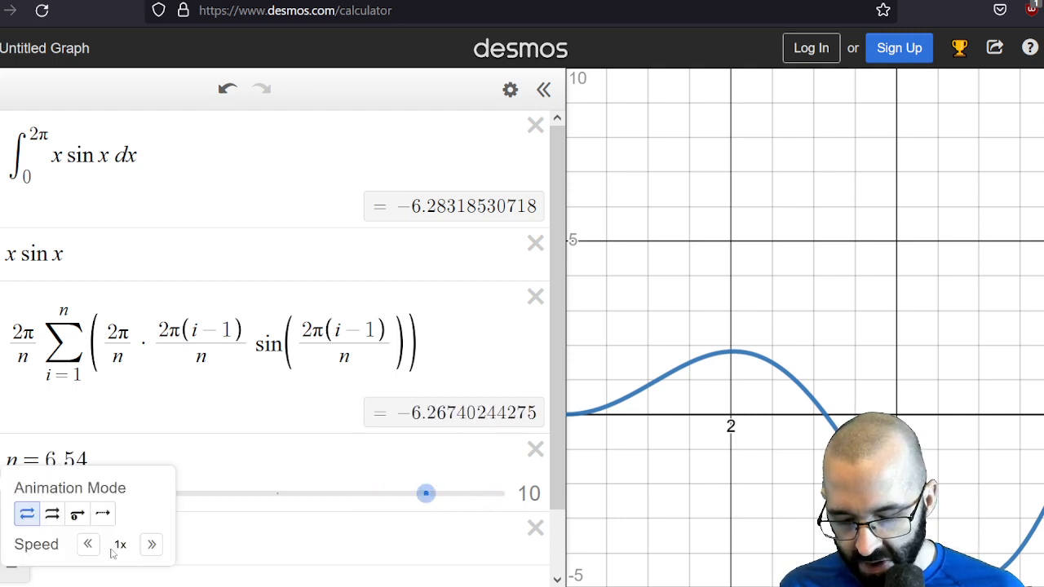
{"action": "left_click", "coordinate": [52, 513]}
{"action": "left_click", "coordinate": [76, 513]}
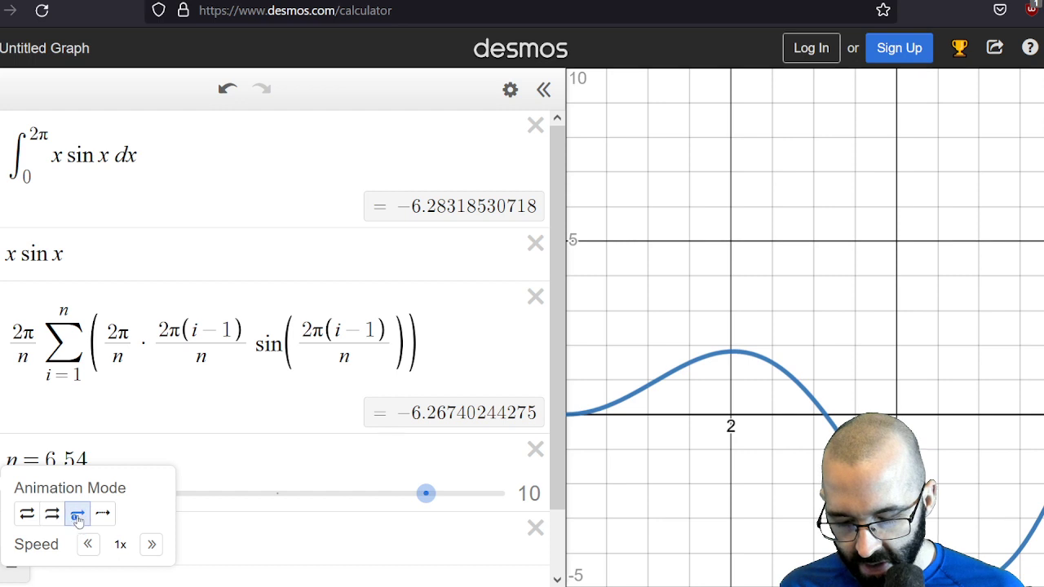
- Set the n slider's range from 0 to 1000
{"action": "left_click", "coordinate": [115, 488]}
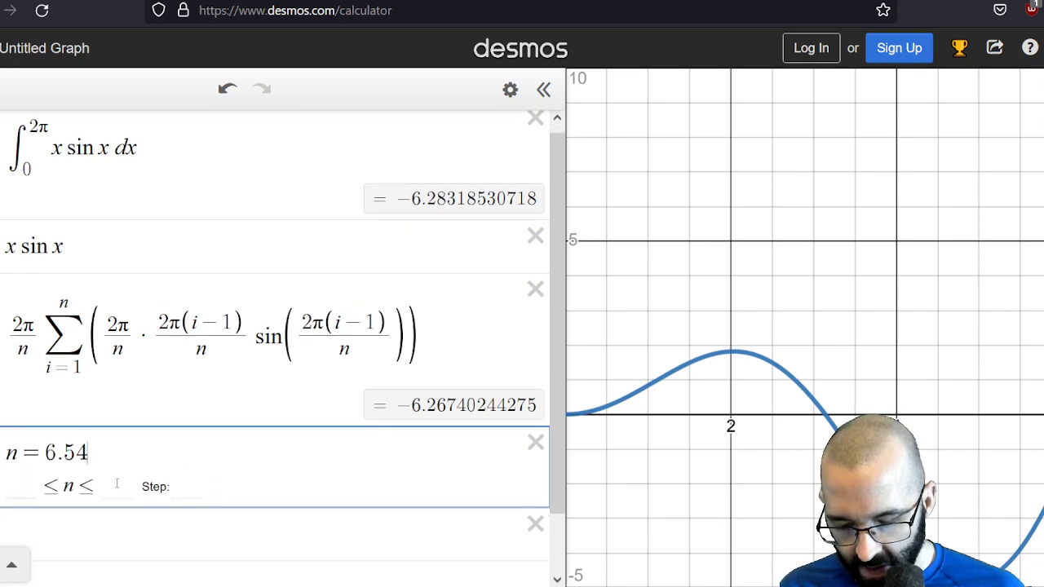
{"action": "type", "text": "1000"}
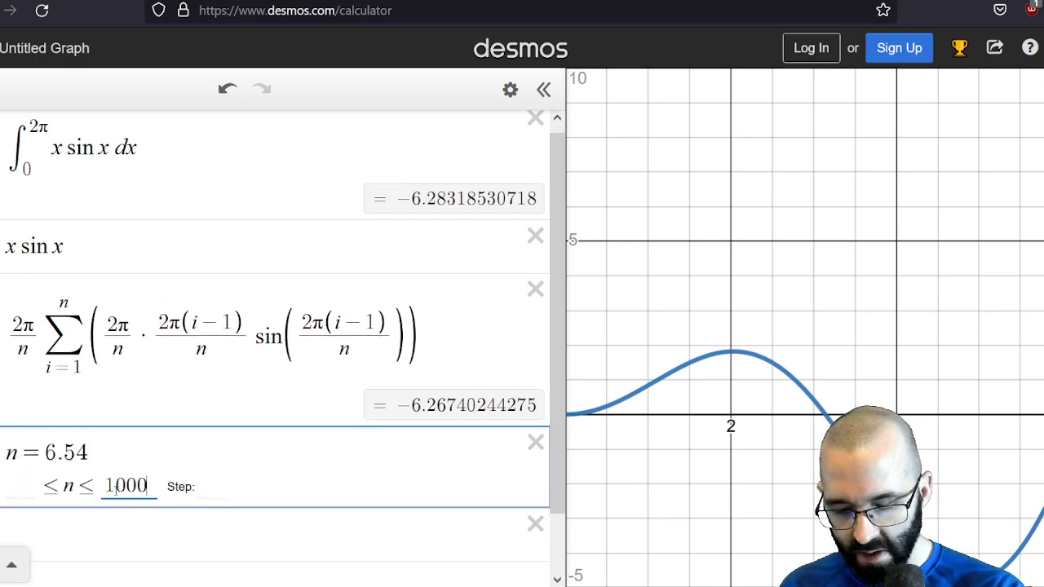
{"action": "left_click", "coordinate": [22, 485]}
{"action": "type", "text": "0"}
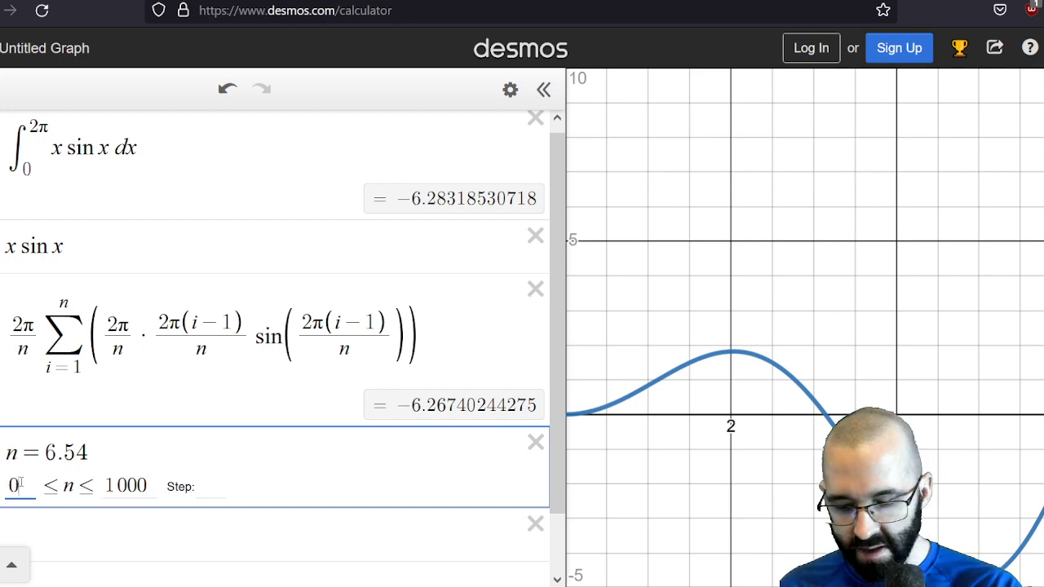
{"action": "left_click", "coordinate": [84, 529]}
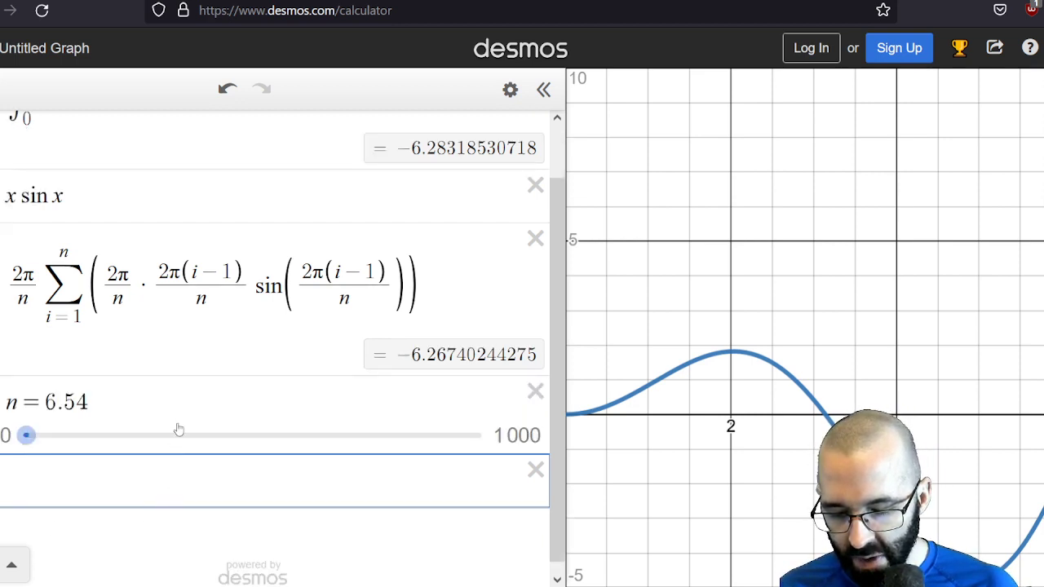
- Run n through its range with the animation slowed to 0.35x, trying repeat in one direction before returning to play once
{"action": "left_click_drag", "start_coordinate": [26, 435], "coordinate": [435, 435]}
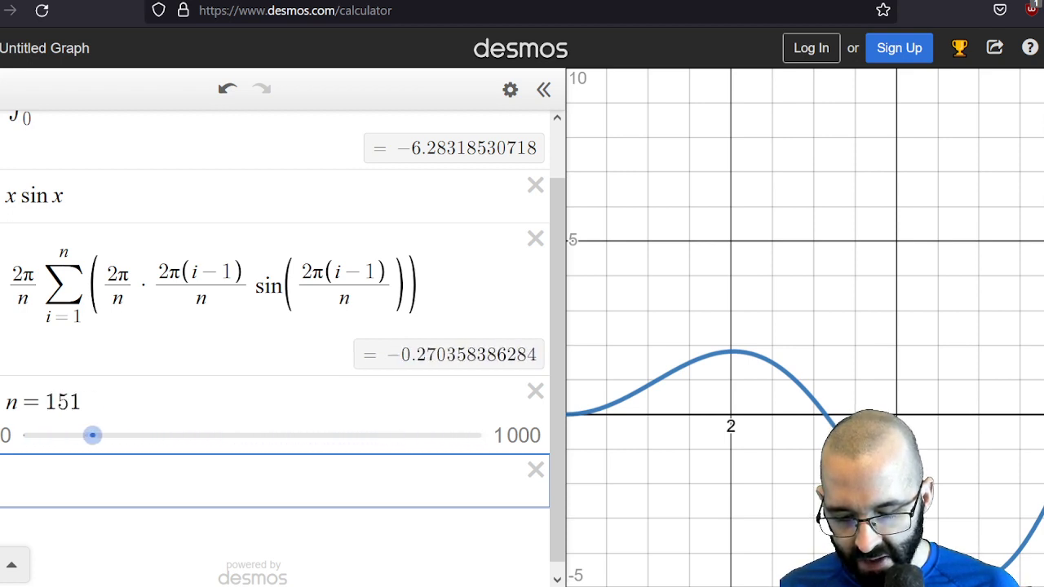
{"action": "left_click", "coordinate": [3, 435]}
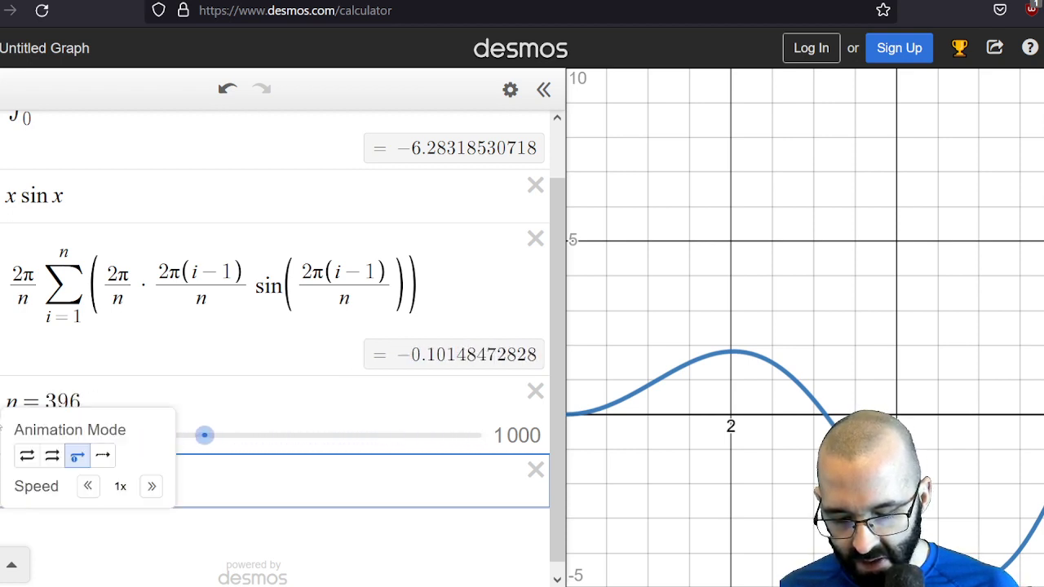
{"action": "left_click", "coordinate": [87, 486]}
{"action": "left_click", "coordinate": [87, 486]}
{"action": "left_click", "coordinate": [87, 486]}
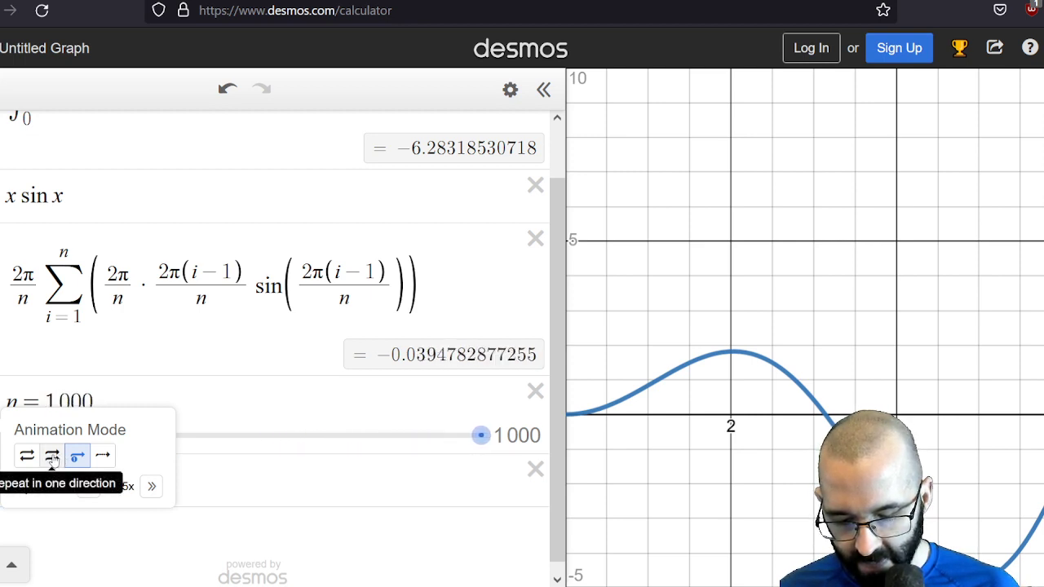
{"action": "left_click", "coordinate": [53, 457]}
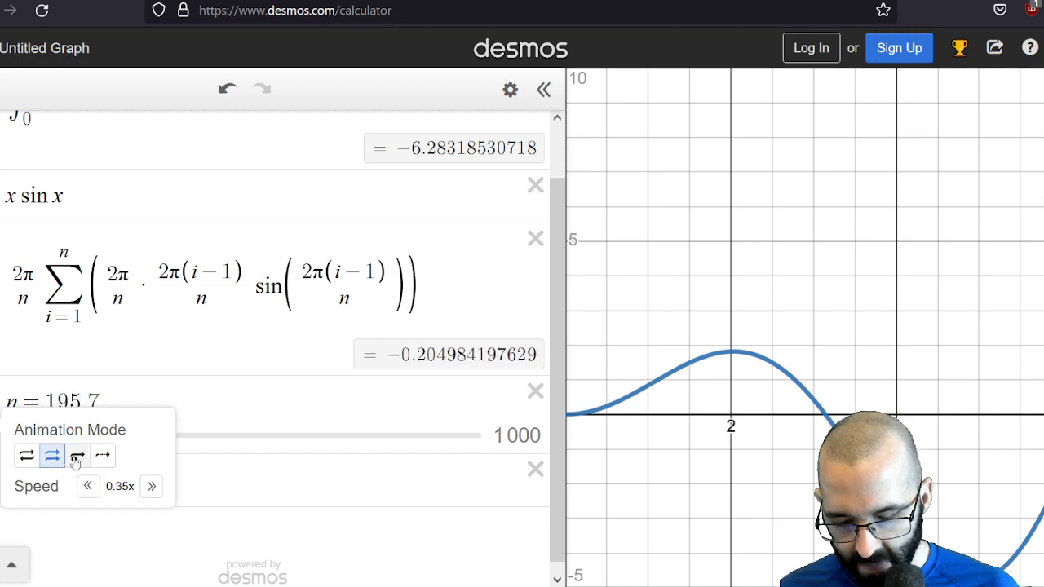
{"action": "left_click", "coordinate": [76, 457]}
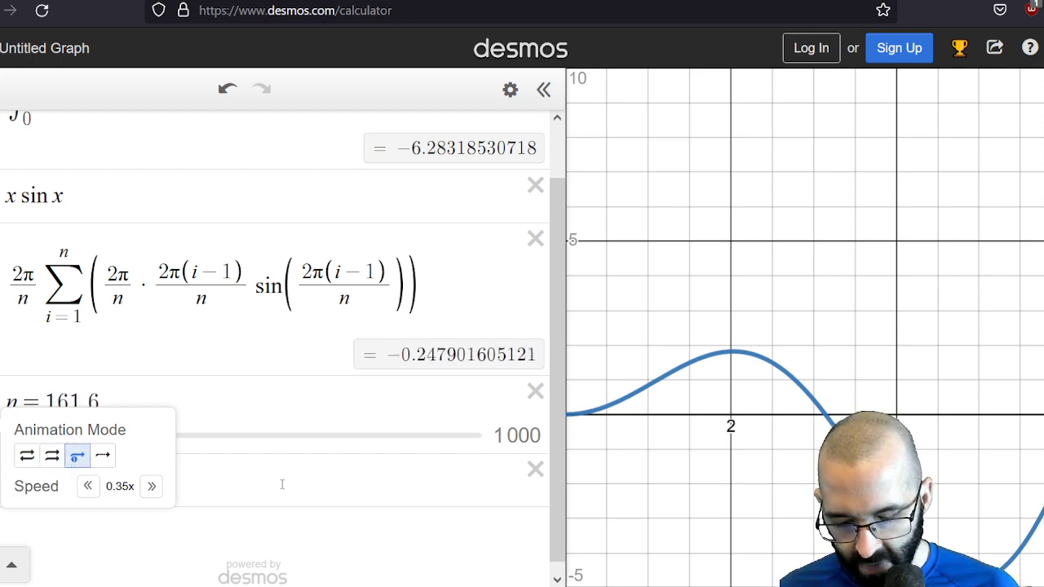
{"action": "left_click", "coordinate": [276, 484]}
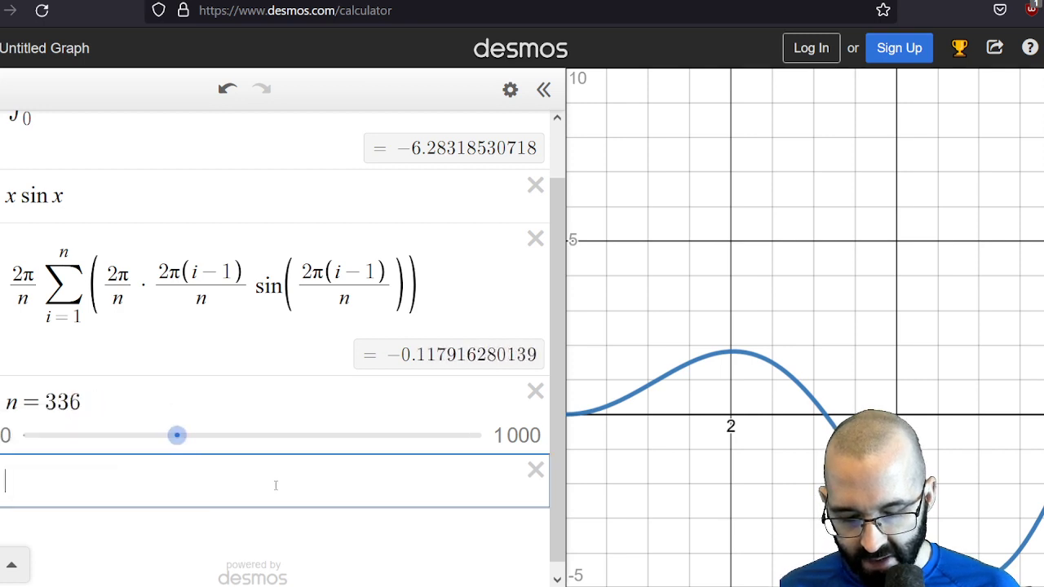
- Begin a second Riemann sum in the empty expression with factor 2π/n and a summation from i = 1 to n
{"action": "left_click", "coordinate": [111, 299]}
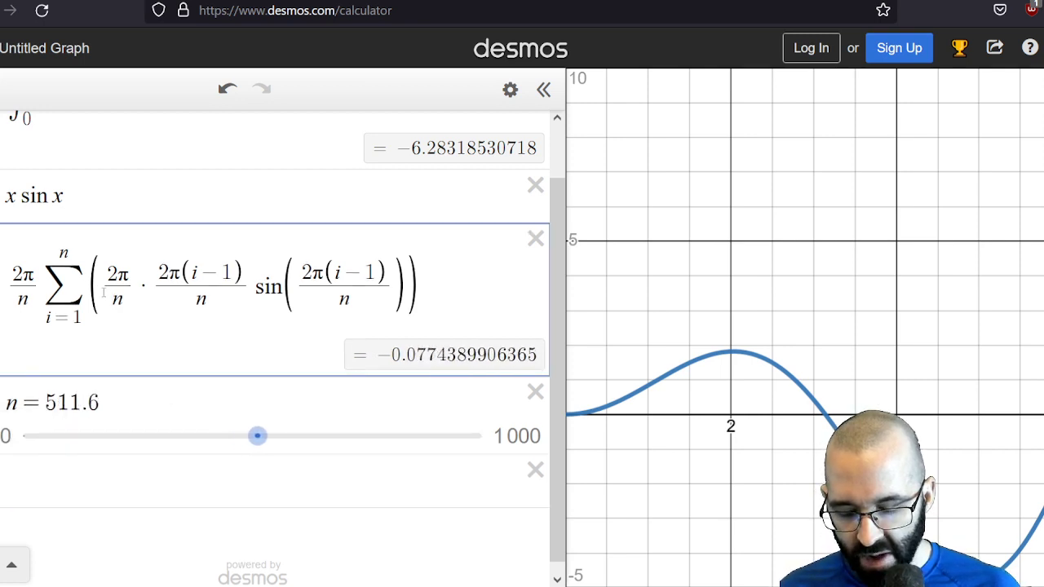
{"action": "scroll", "coordinate": [189, 303], "scroll_direction": "up", "scroll_amount": 1}
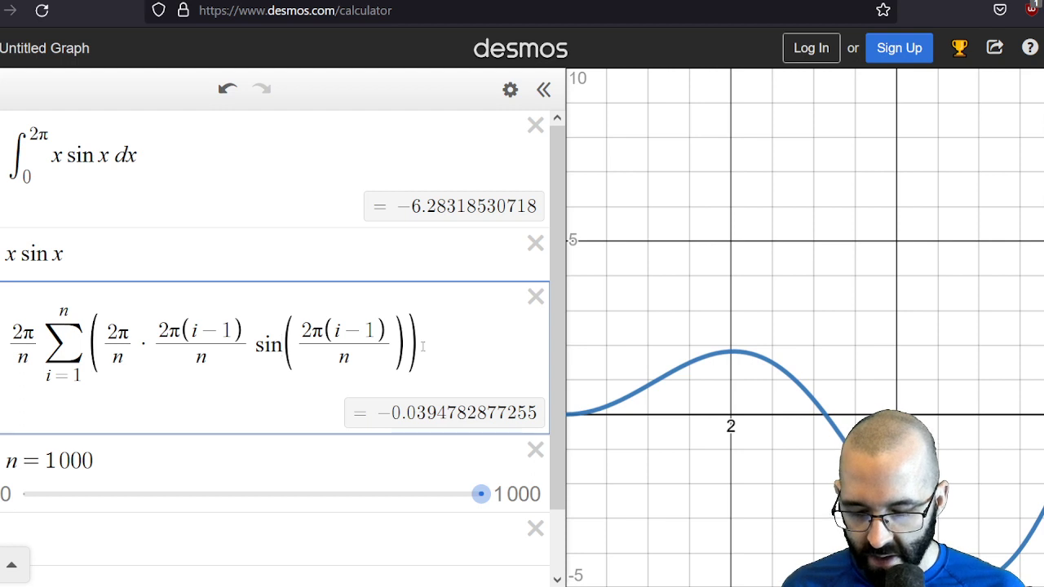
{"action": "scroll", "coordinate": [90, 478], "scroll_direction": "down", "scroll_amount": 1}
{"action": "left_click", "coordinate": [99, 472]}
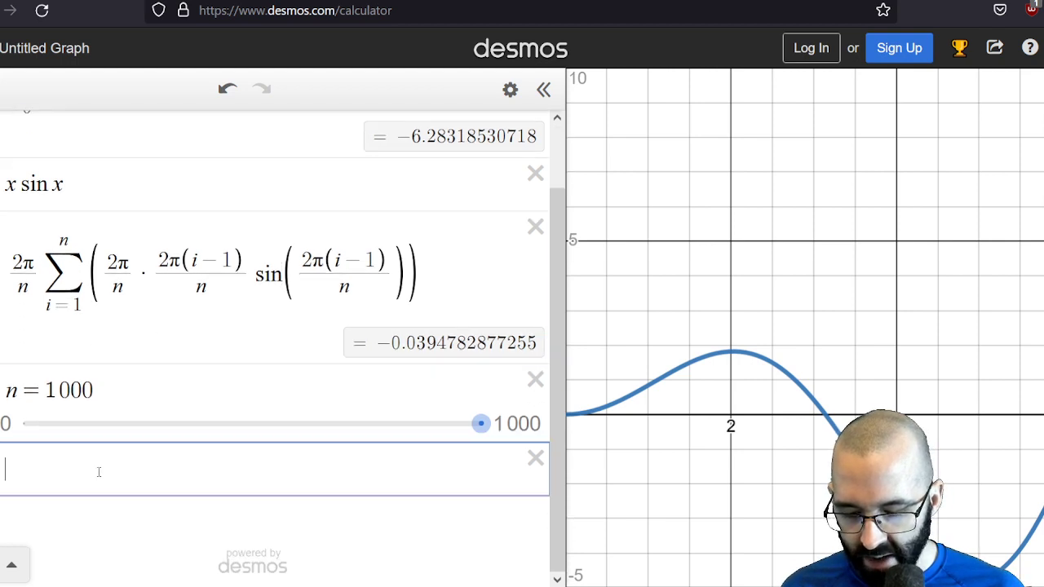
{"action": "type", "text": "2pi/"}
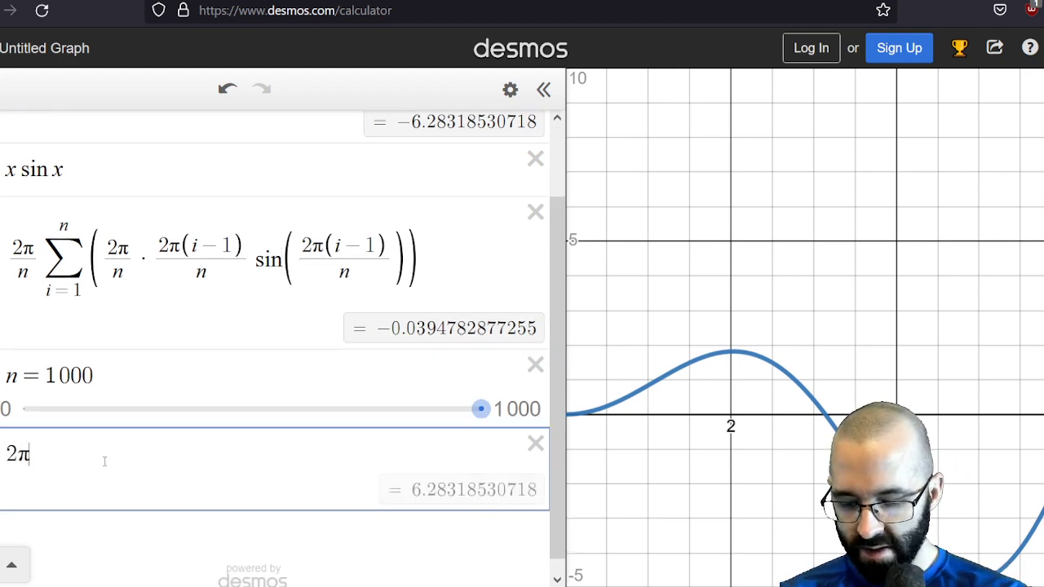
{"action": "type", "text": "n"}
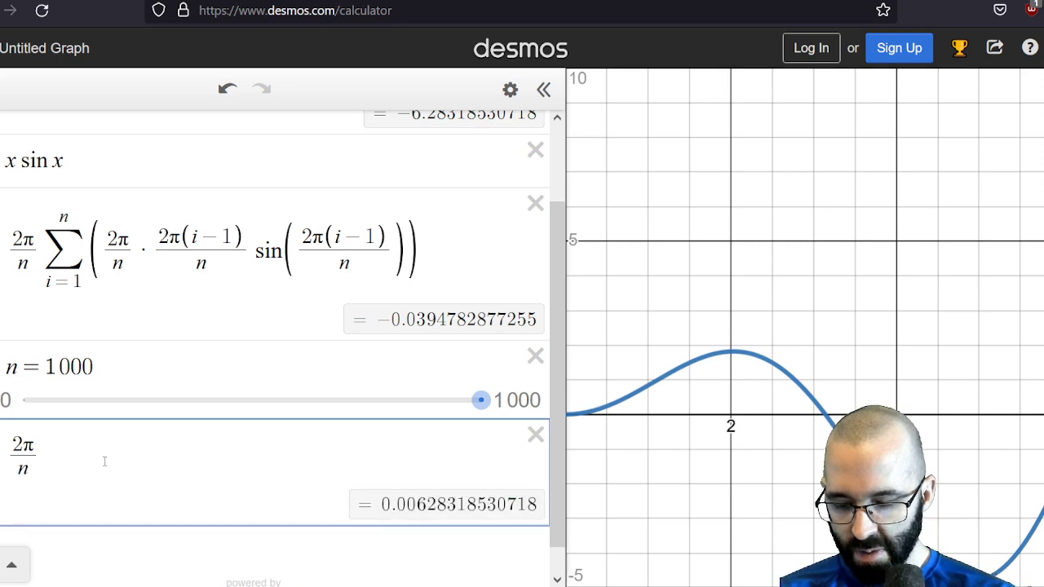
{"action": "key", "text": "Right"}
{"action": "type", "text": "sumn"}
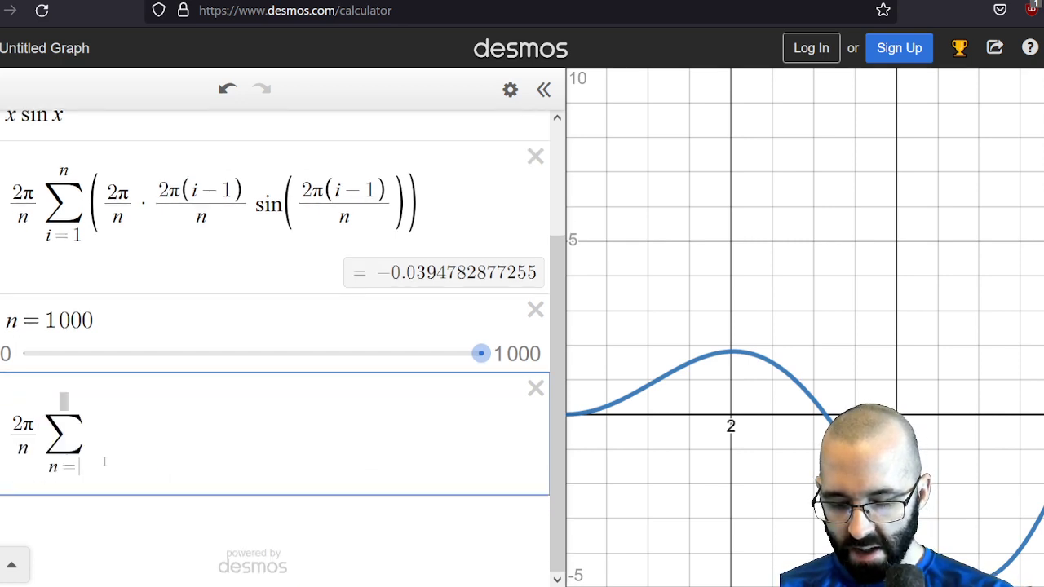
{"action": "type", "text": "="}
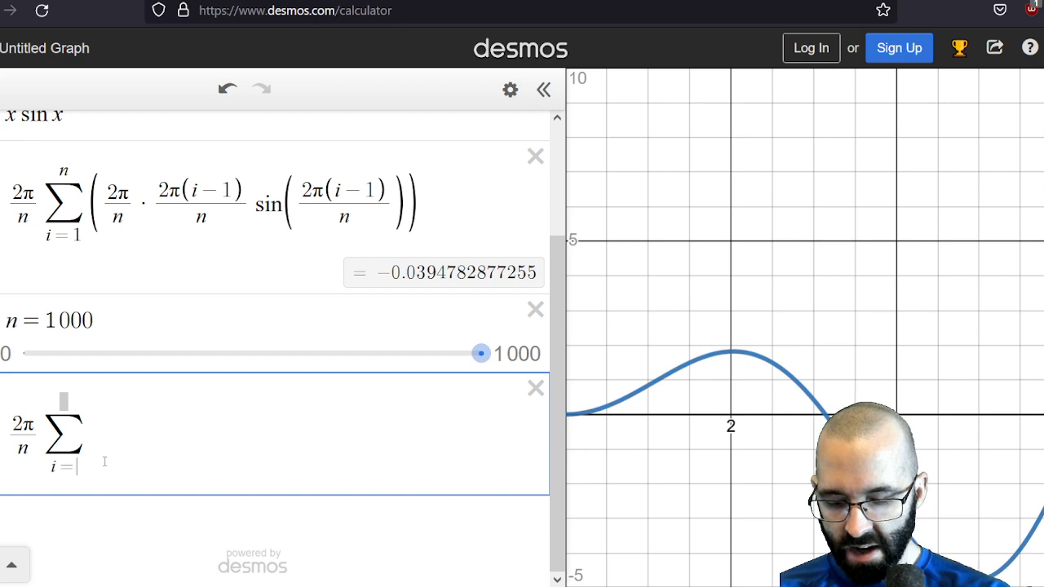
{"action": "type", "text": "1"}
{"action": "key", "text": "Up"}
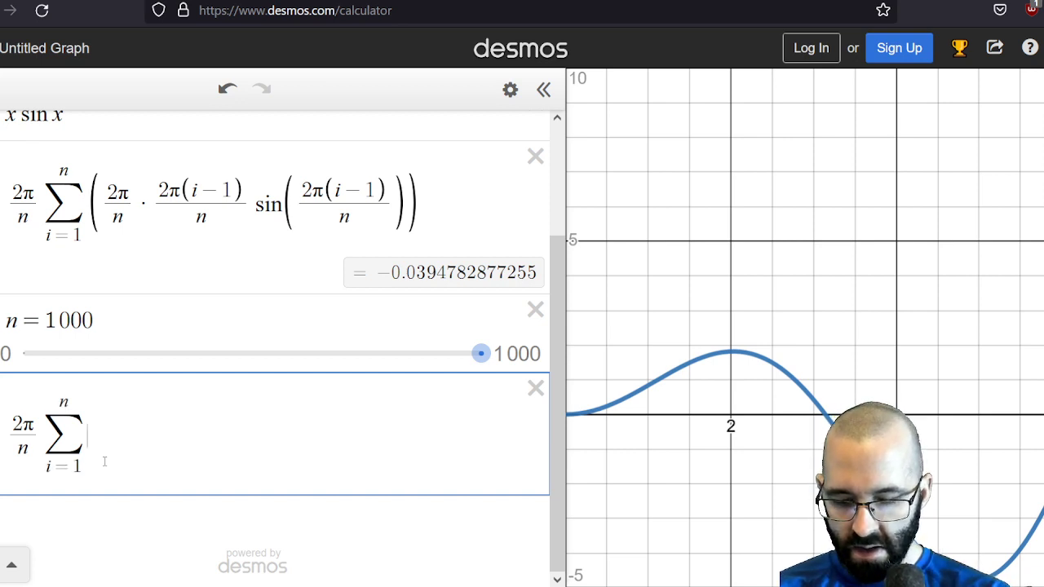
- Enter the new sum's term as (2π/n · 2π(i−1)/n · sin(2π(i−1)/n))
{"action": "type", "text": "(2pi/n"}
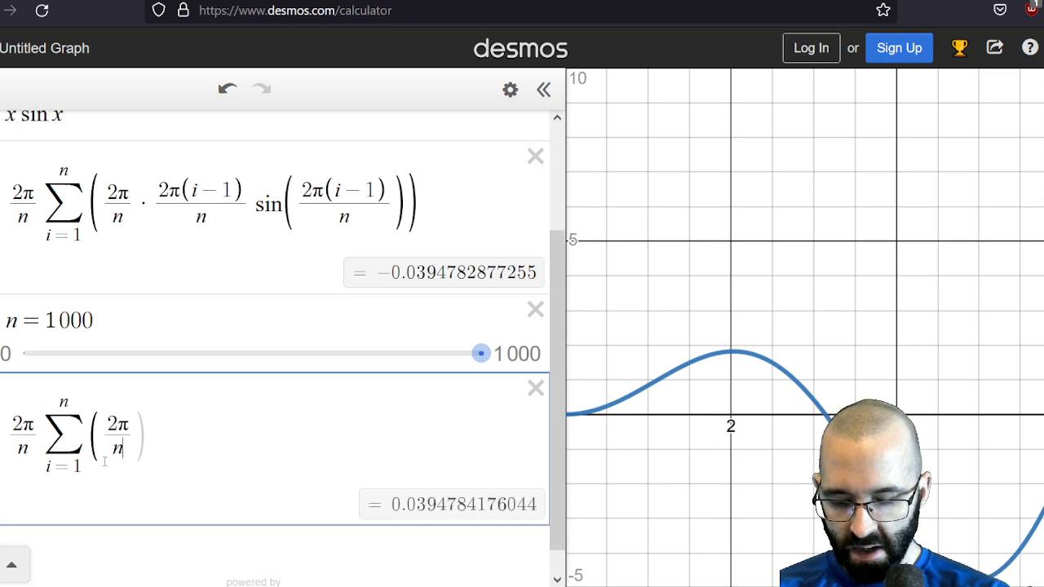
{"action": "type", "text": "*"}
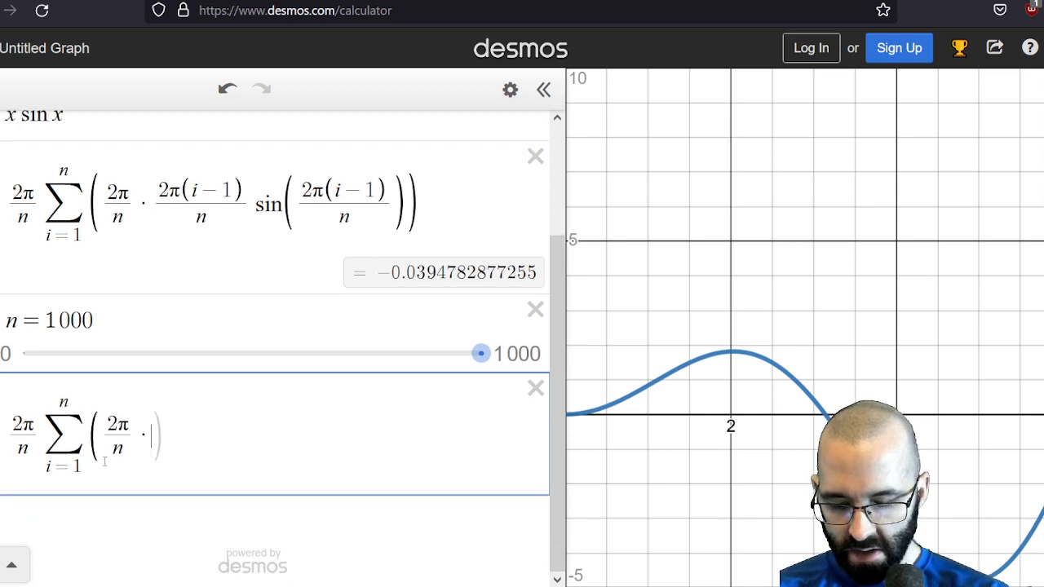
{"action": "type", "text": "2pi(i-1)"}
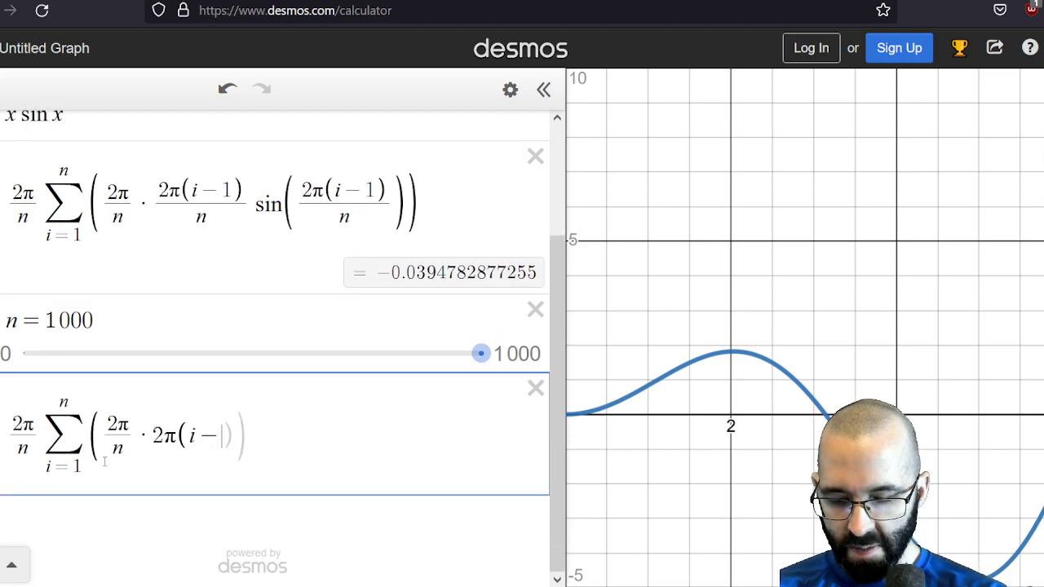
{"action": "type", "text": "/n"}
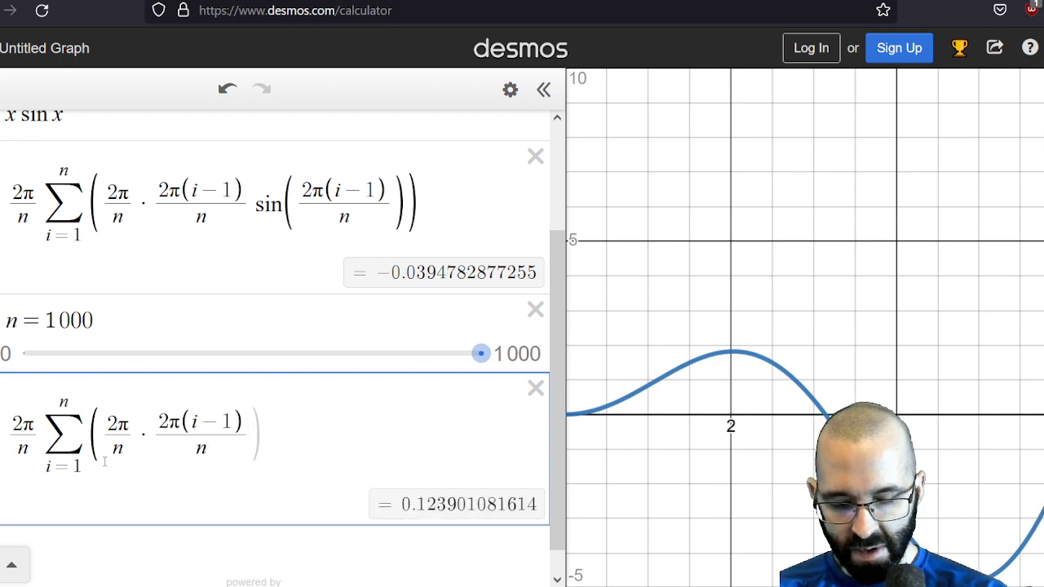
{"action": "type", "text": "sin(2π"}
{"action": "type", "text": "(2pi("}
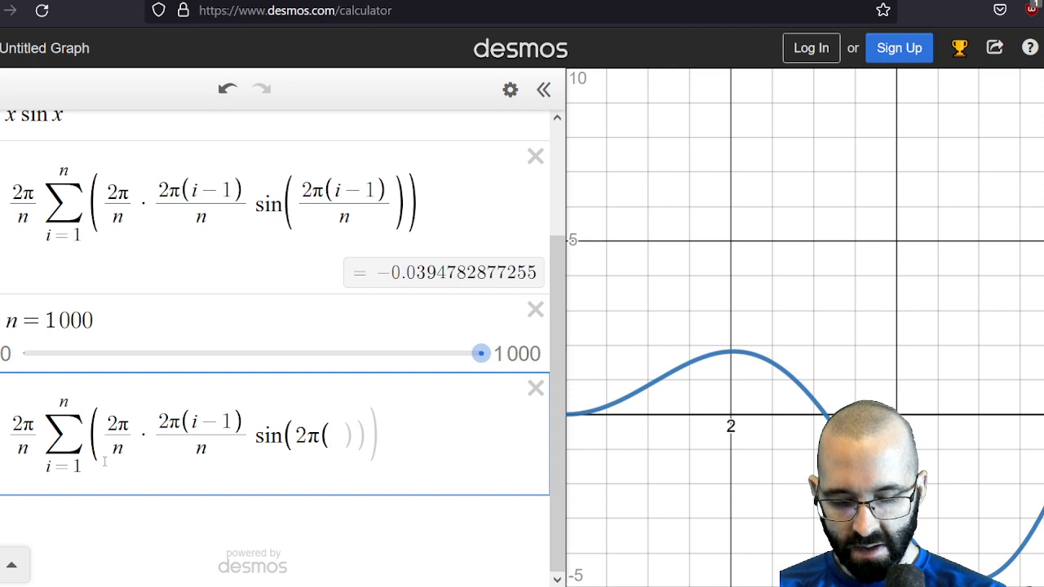
{"action": "type", "text": "i-1)/n"}
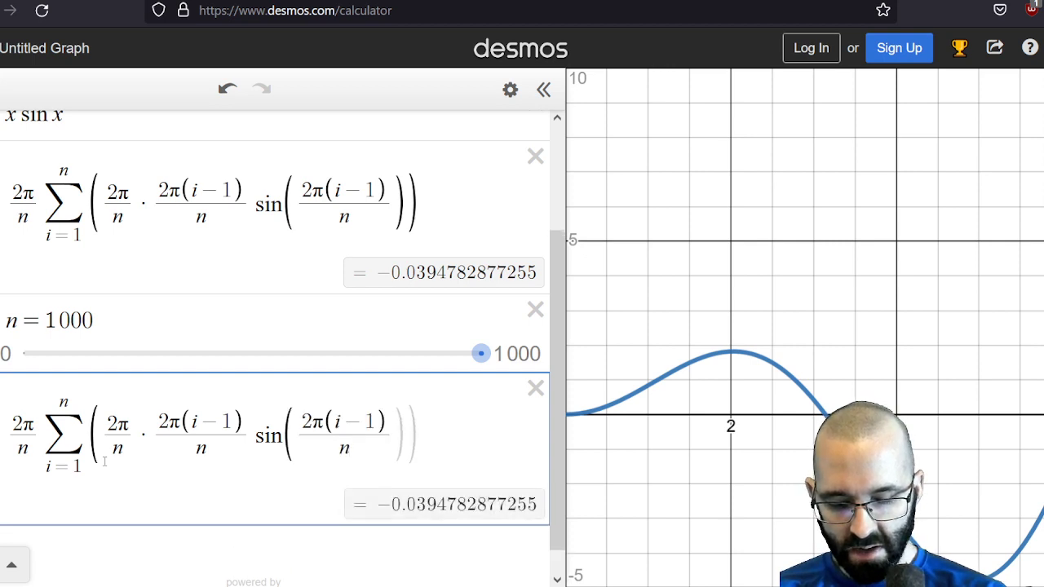
{"action": "type", "text": "))"}
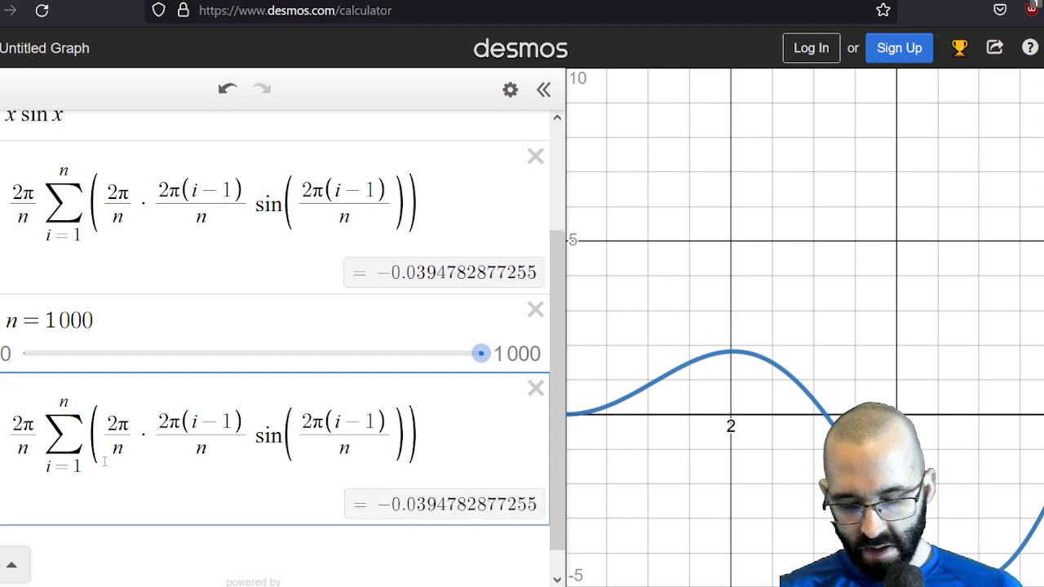
- Sweep n upward through the slider's range to compare the values of the two sums
{"action": "left_click_drag", "start_coordinate": [26, 354], "coordinate": [235, 353]}
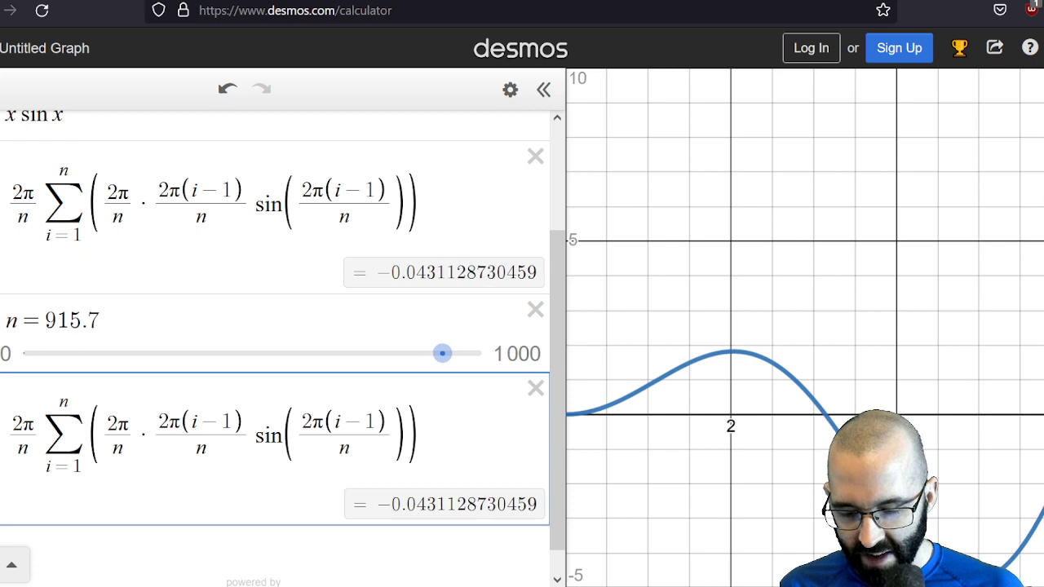
- Remove the extra 2π/n factor in front of the first Riemann sum, keeping the 2π/n inside the summation
{"action": "scroll", "coordinate": [163, 416], "scroll_direction": "up", "scroll_amount": 2}
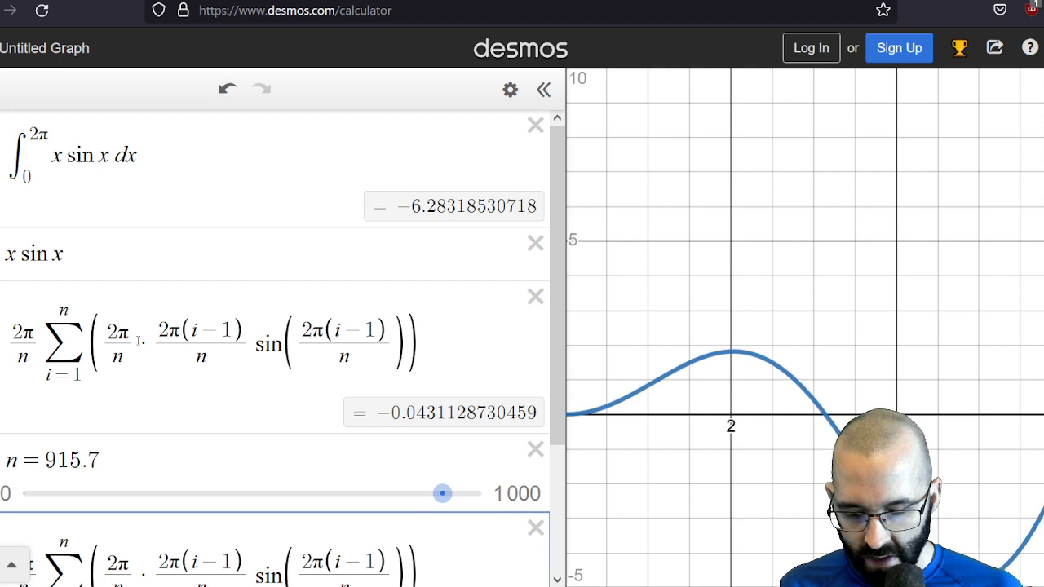
{"action": "left_click", "coordinate": [46, 343]}
{"action": "left_click", "coordinate": [40, 342]}
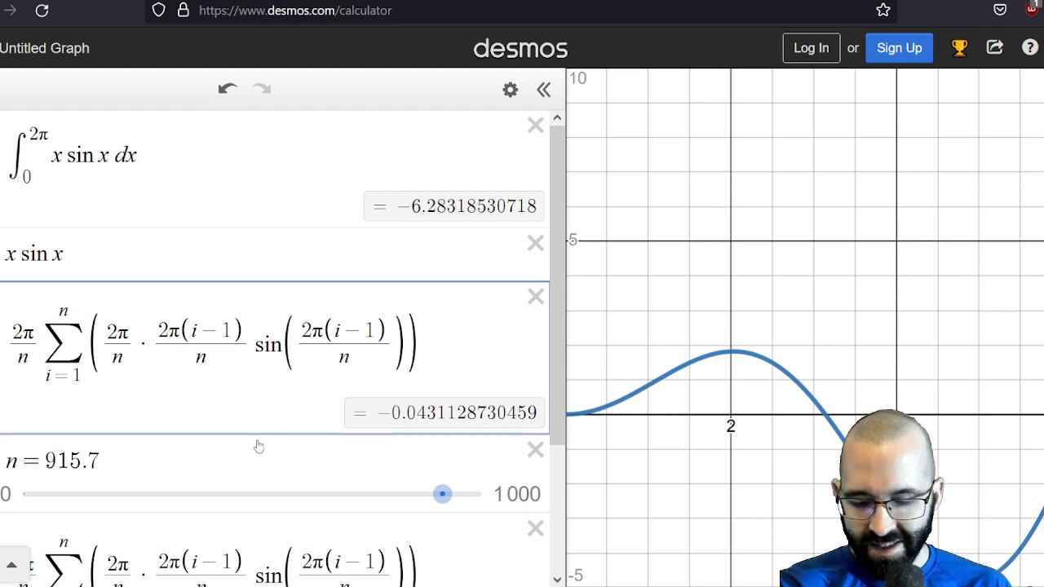
{"action": "key", "text": "BackSpace"}
{"action": "key", "text": "BackSpace"}
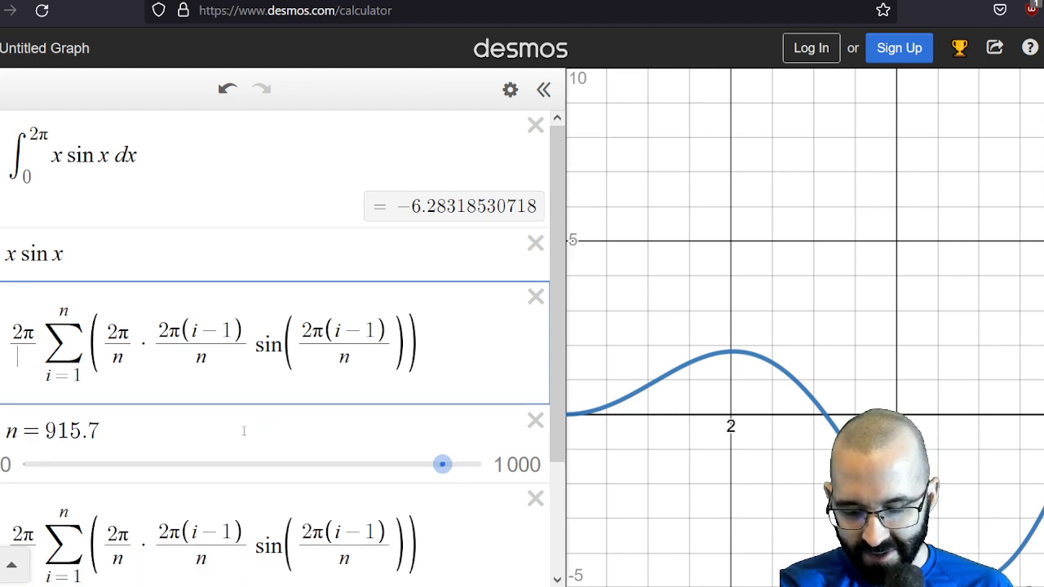
{"action": "key", "text": "BackSpace"}
{"action": "key", "text": "BackSpace"}
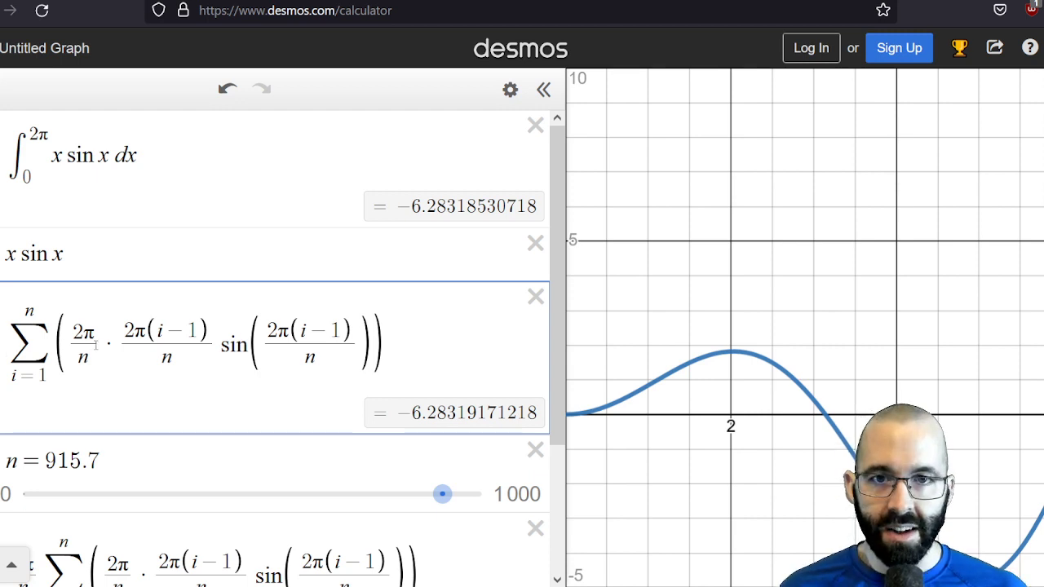
- Delete the duplicate Riemann sum expression below the n slider
{"action": "scroll", "coordinate": [425, 490], "scroll_direction": "down", "scroll_amount": 2}
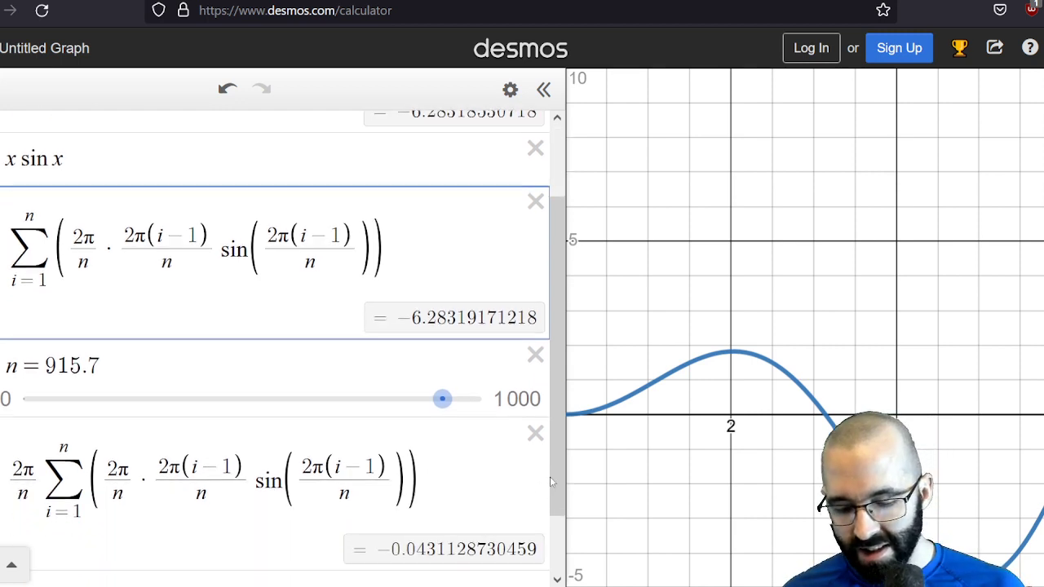
{"action": "left_click", "coordinate": [535, 434]}
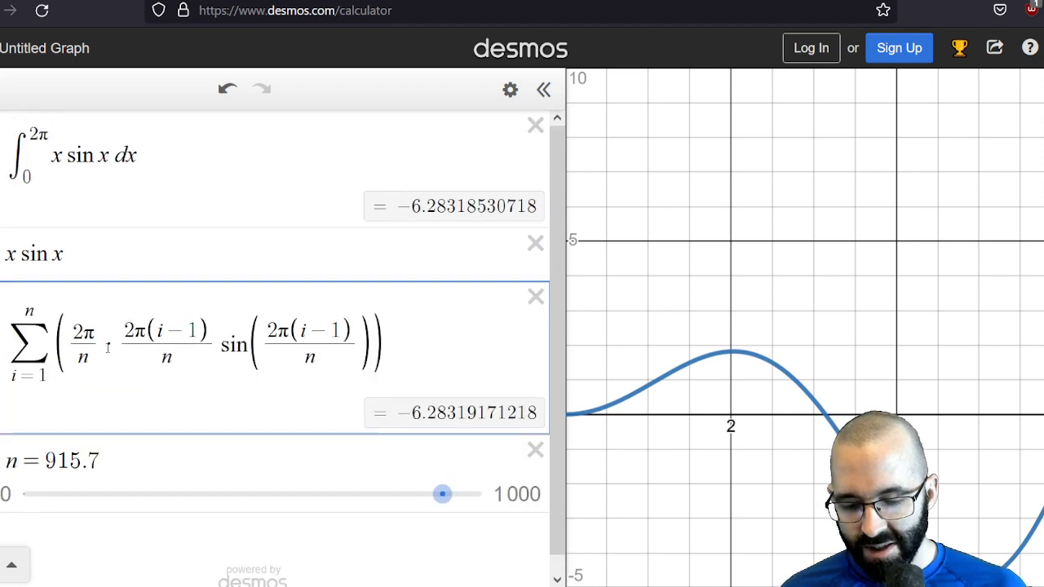